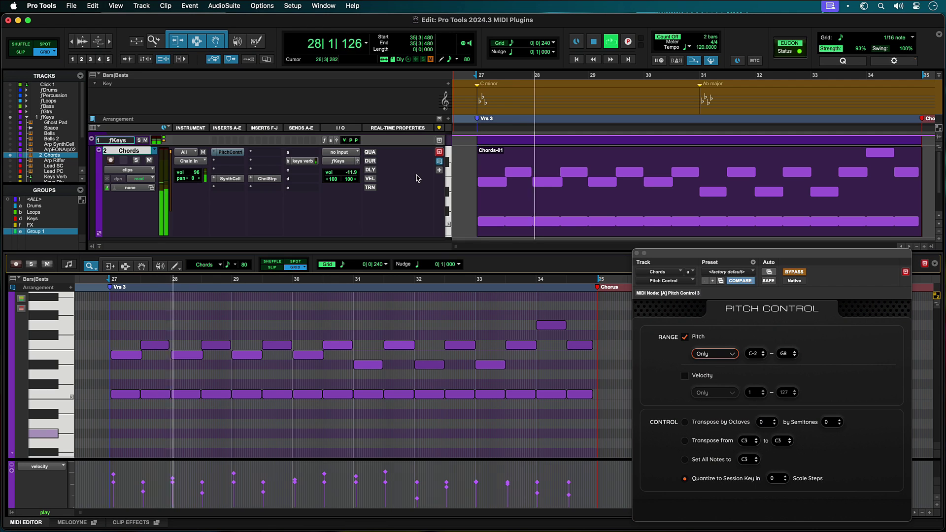
Enter 2 in the Pitch Control's Scale Steps field beside Quantize to Session Key.
click(793, 277)
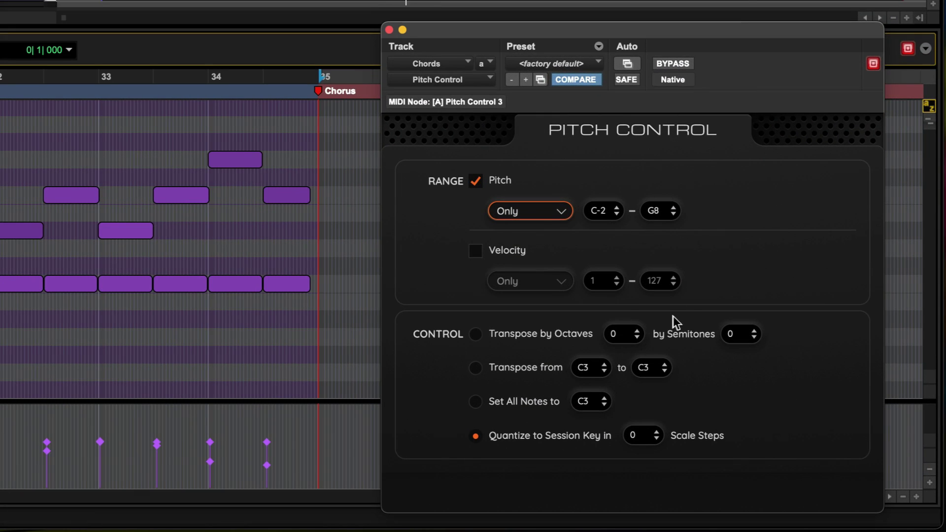
click(637, 436)
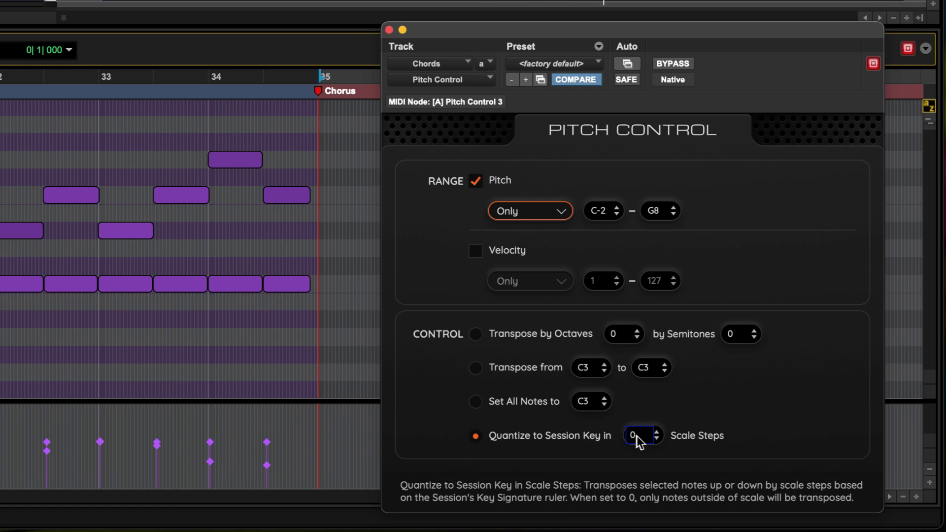
click(637, 436)
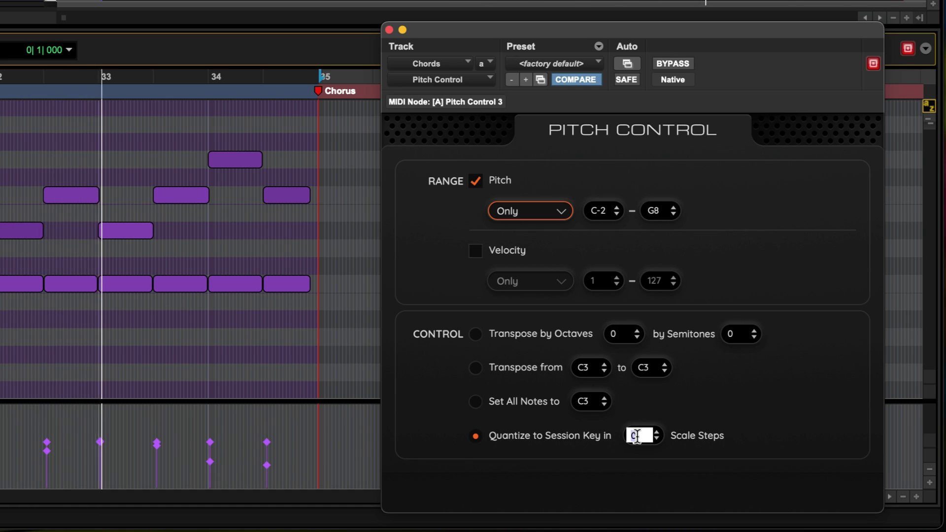
text(2)
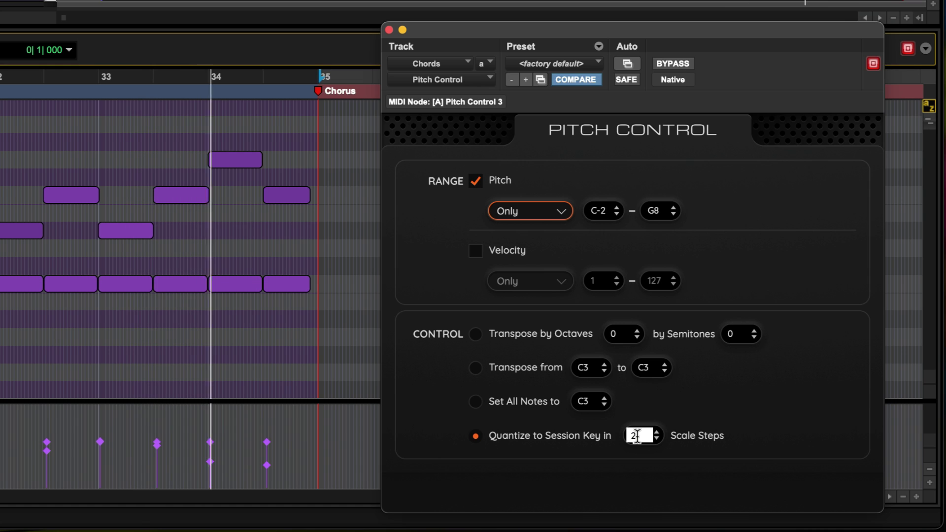
key(Return)
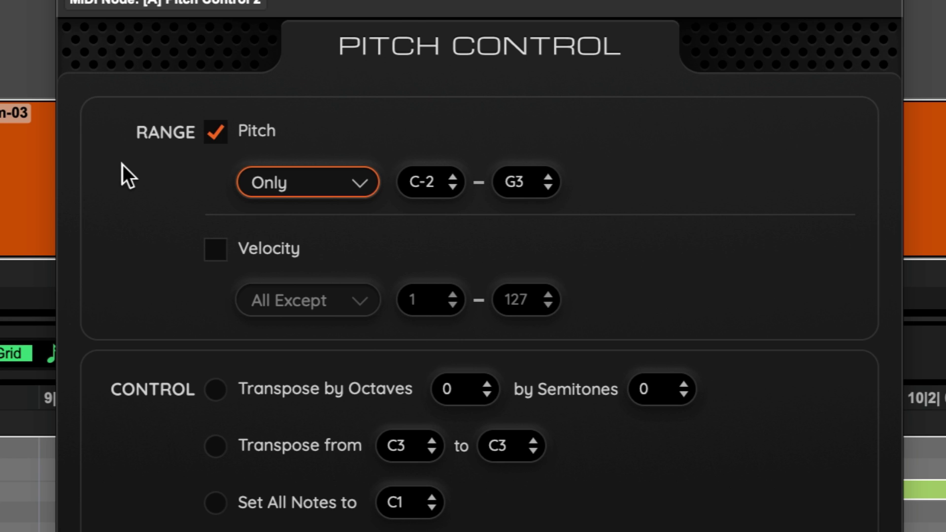
click(360, 183)
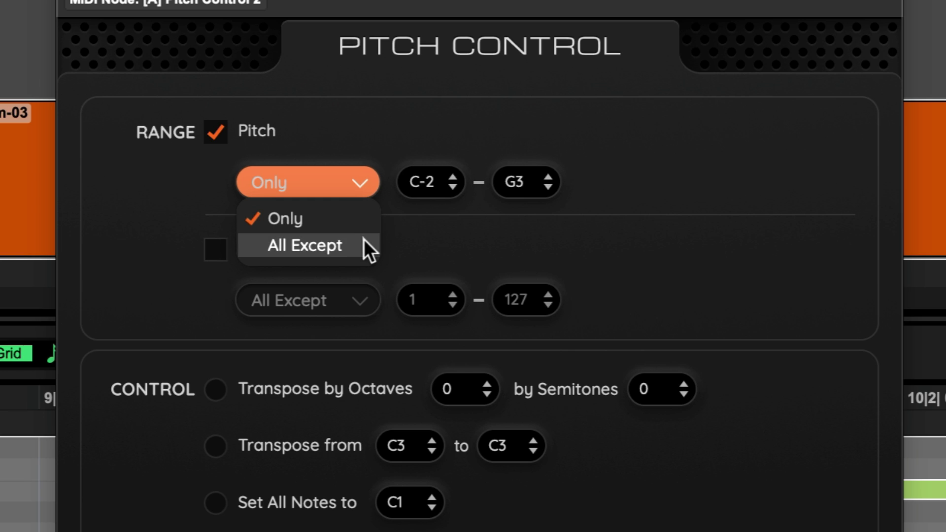
click(401, 245)
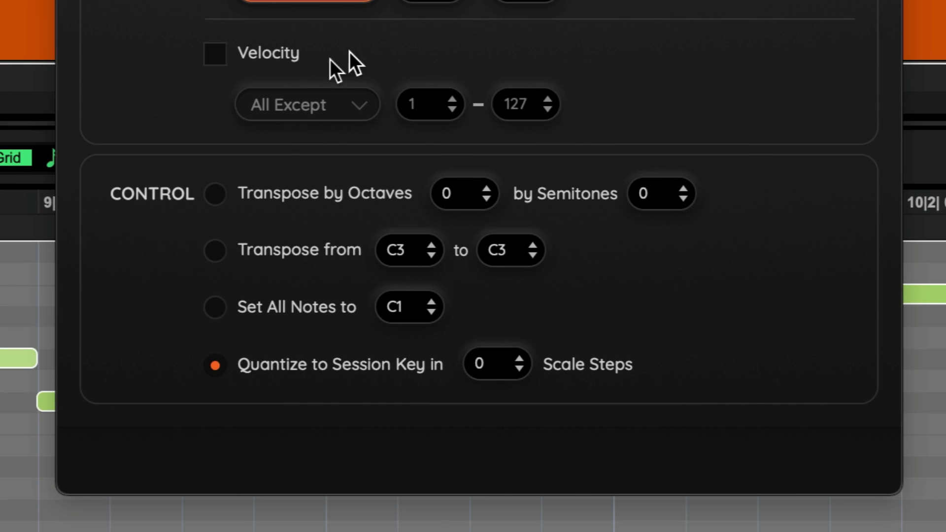
click(215, 193)
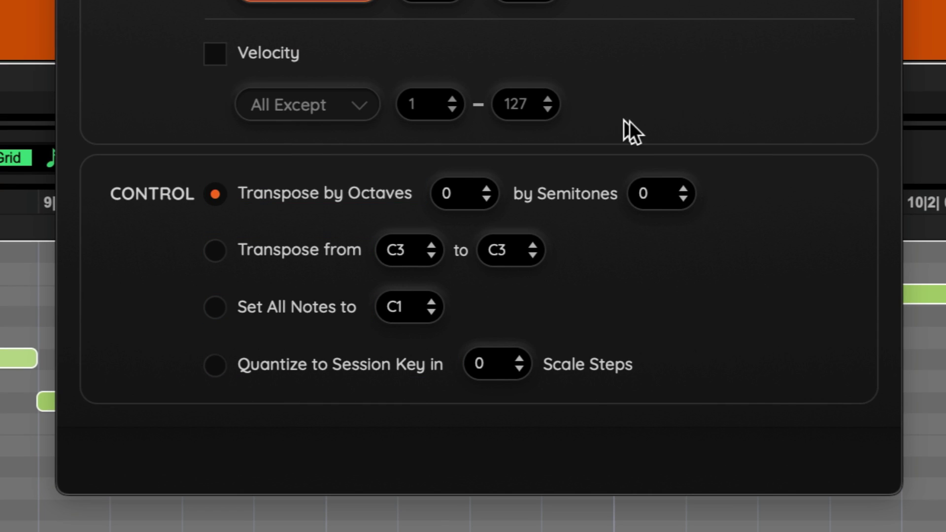
click(488, 187)
click(488, 188)
click(488, 188)
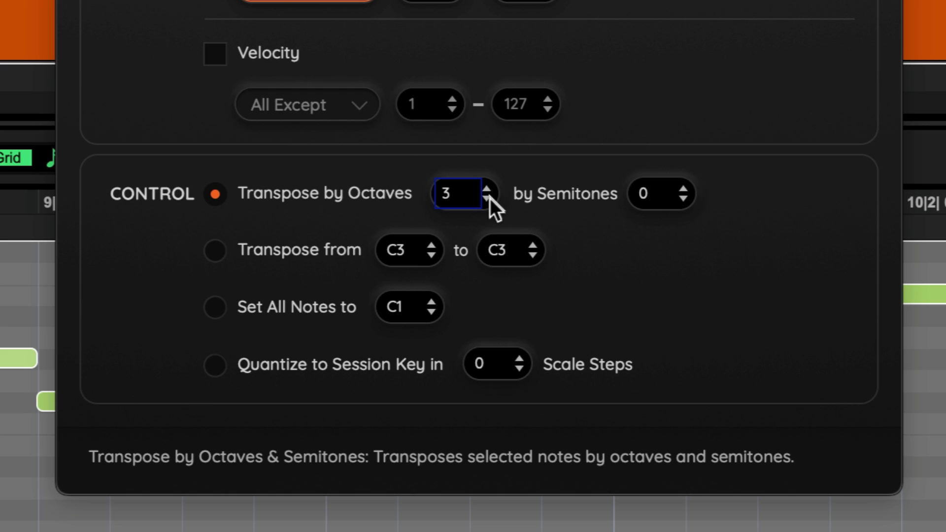
click(489, 199)
click(489, 199)
click(489, 200)
click(489, 199)
click(489, 199)
click(489, 199)
click(489, 188)
click(489, 187)
click(489, 188)
click(546, 225)
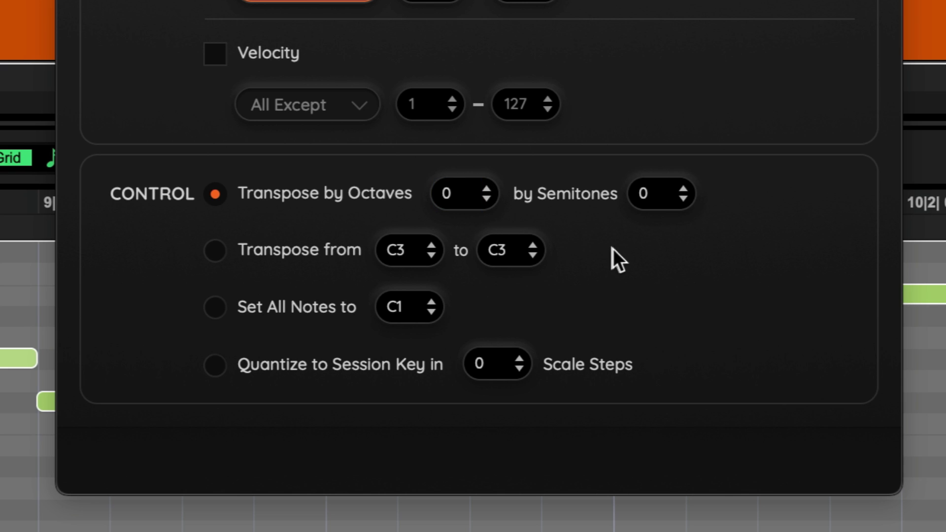
click(209, 255)
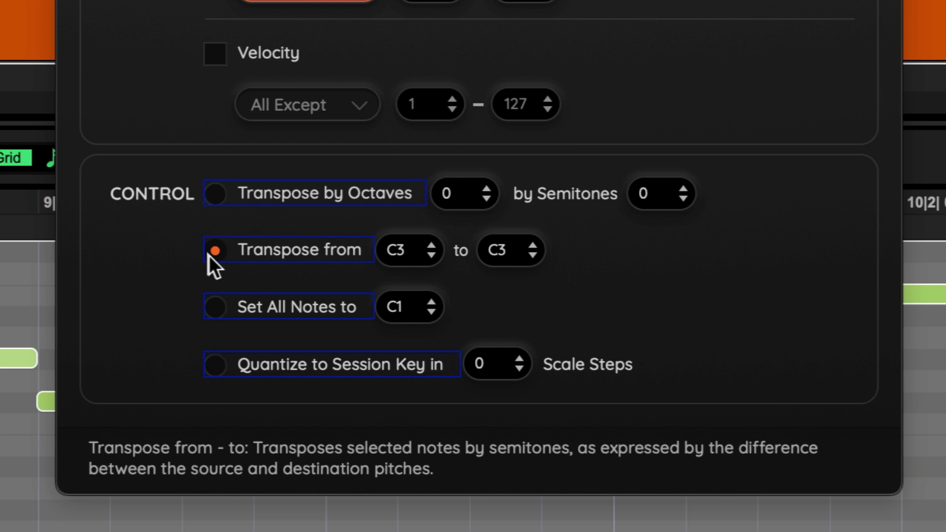
click(534, 244)
click(534, 244)
click(535, 258)
click(535, 258)
click(214, 308)
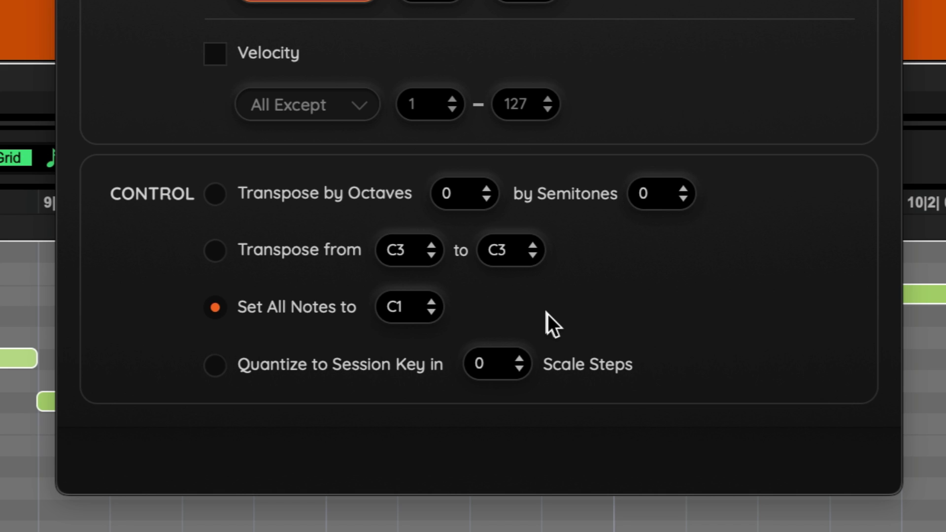
click(222, 367)
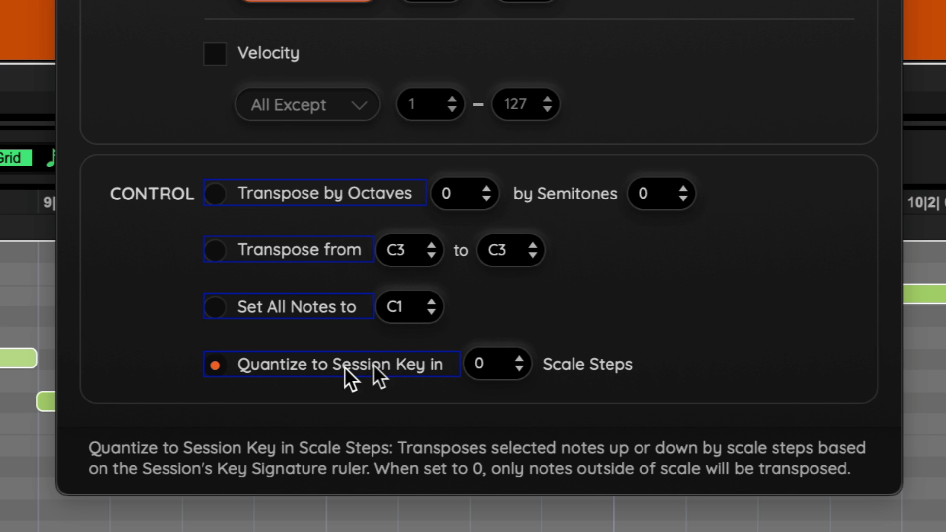
click(520, 357)
click(520, 357)
click(520, 356)
click(519, 356)
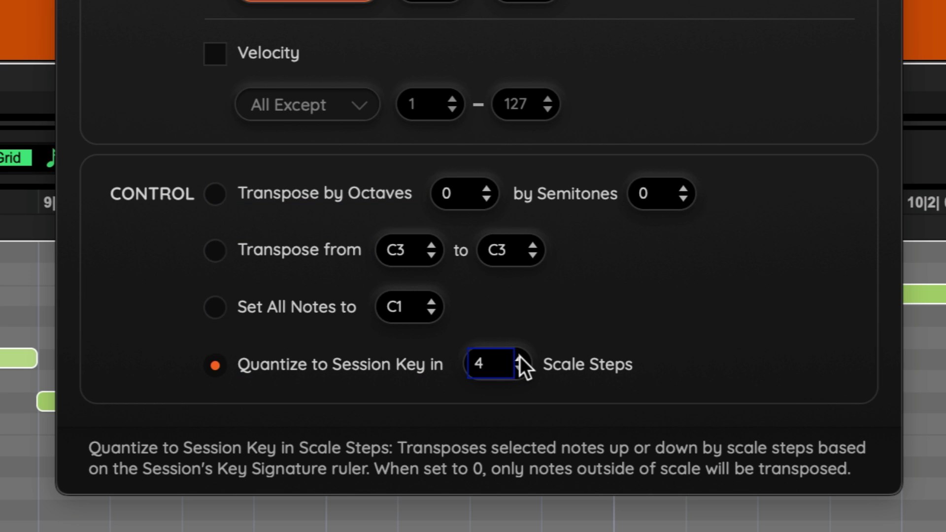
click(520, 357)
click(522, 372)
click(522, 371)
click(522, 371)
click(522, 372)
click(523, 372)
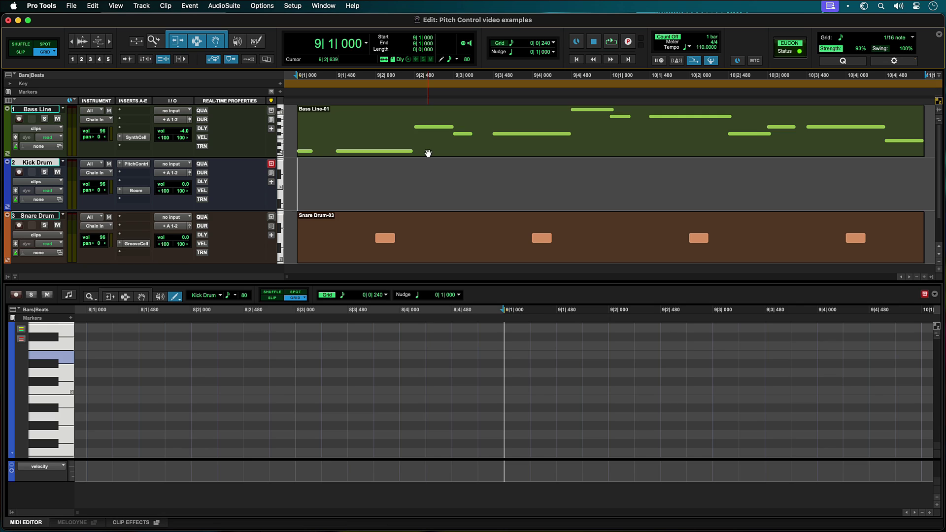
Option-drag a copy of Bass Line-01 from the Bass Line track onto the Kick Drum track.
drag(426, 151, 427, 181)
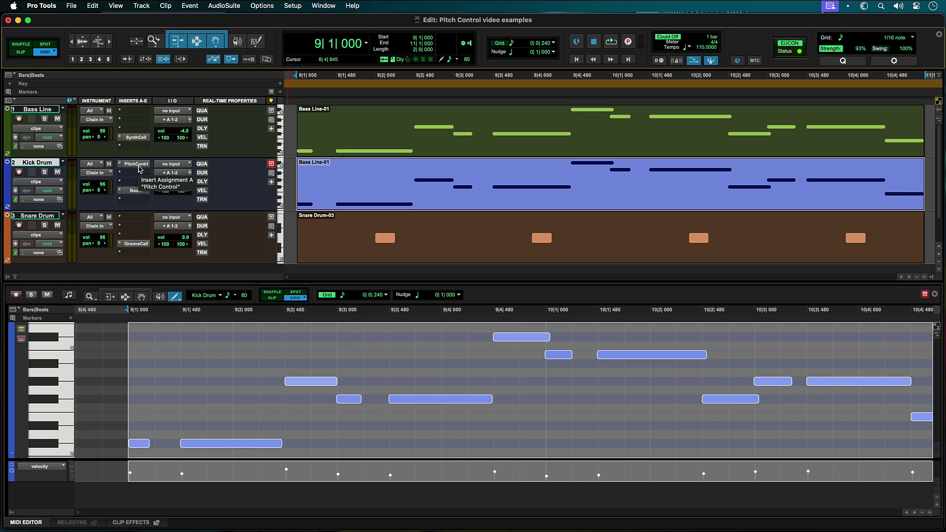
Open the Kick Drum's Pitch Control and set its upper pitch limit to G3.
click(138, 165)
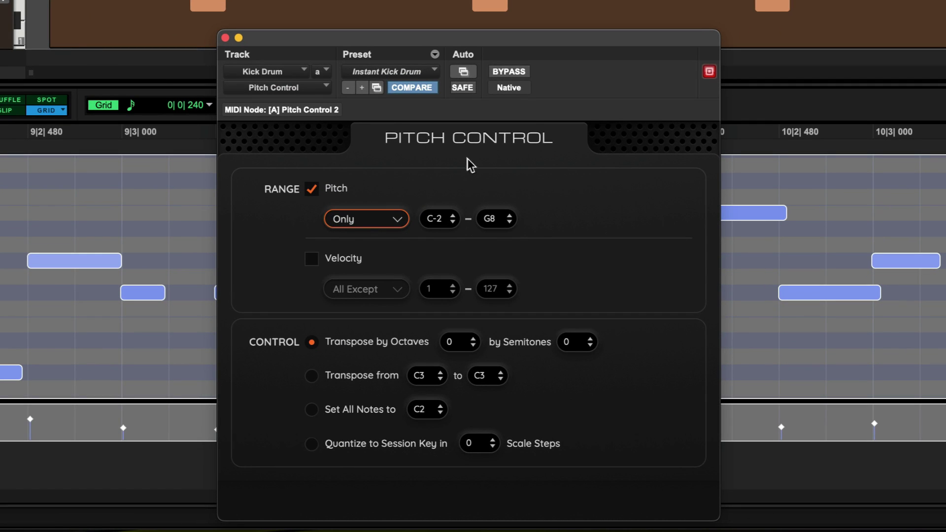
double_click(491, 218)
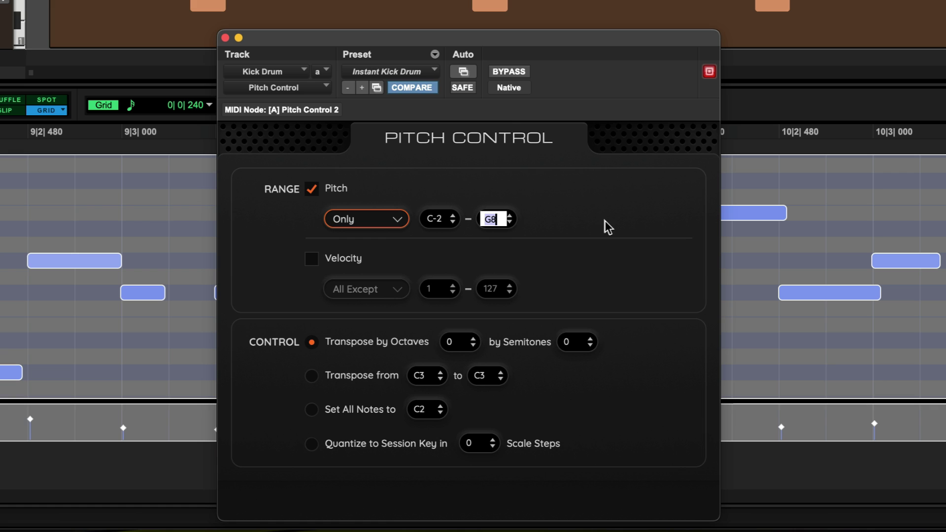
text(G3)
key(Return)
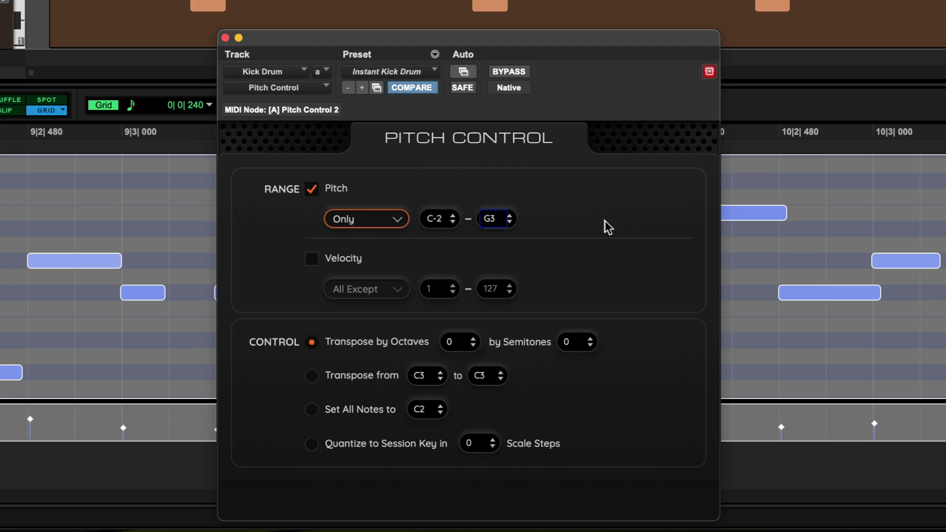
Switch to Set All Notes to C1, then play the session to hear the kick.
click(311, 411)
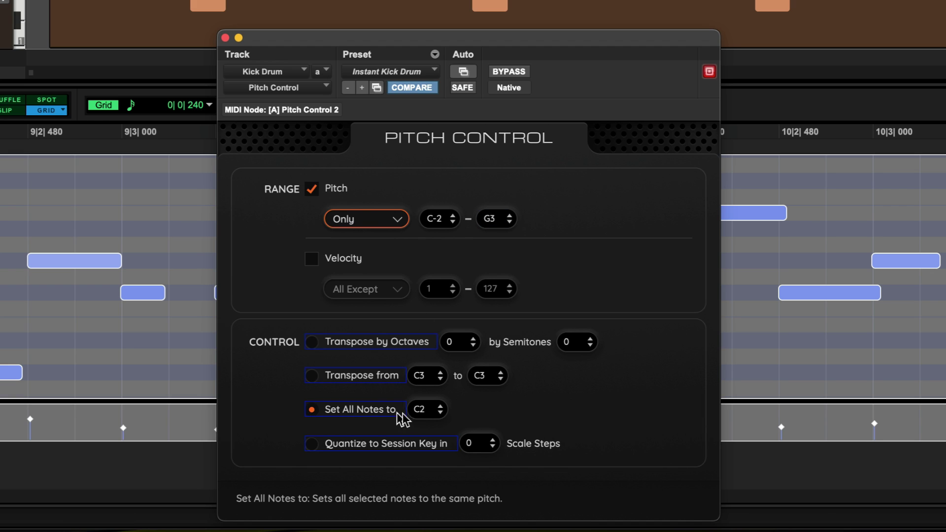
click(423, 415)
key(BackSpace)
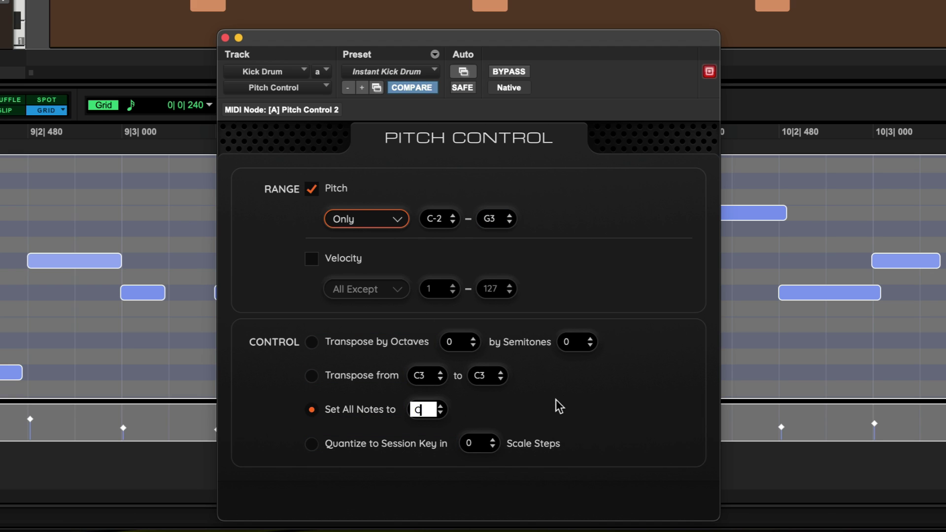
text(1)
key(Return)
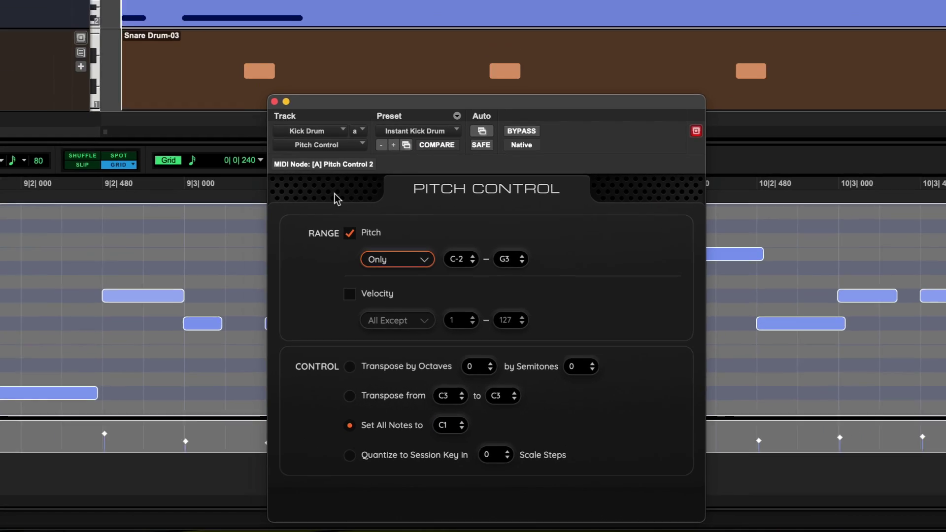
key(space)
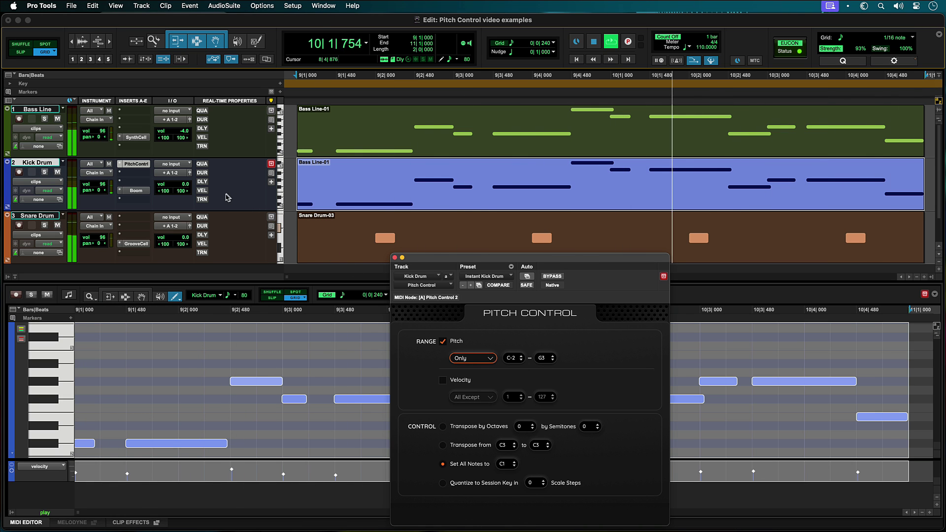
Enable the VEL real-time property on the Kick Drum track.
click(204, 191)
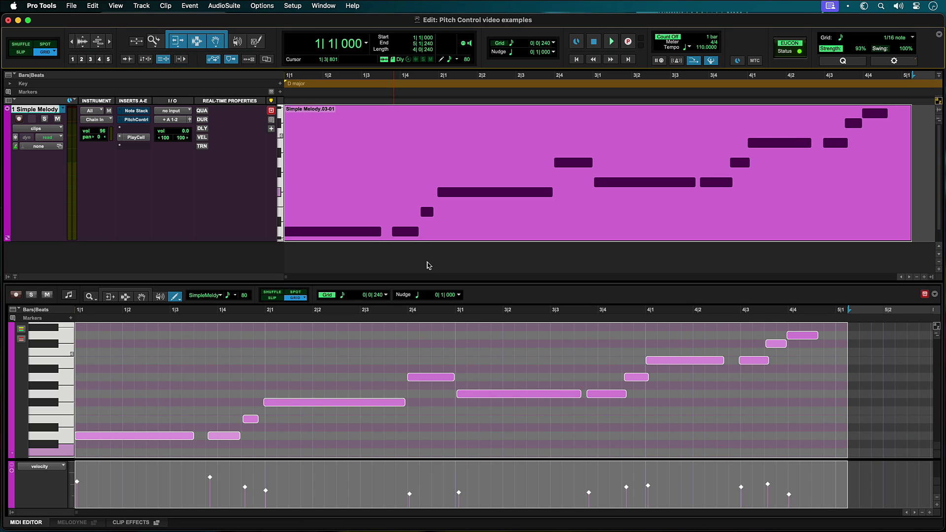
Play the Simple Melody track in the D major session.
key(space)
Un-bypass the melody's Note Stack Major 3rd Harmony, then stop playback.
click(136, 111)
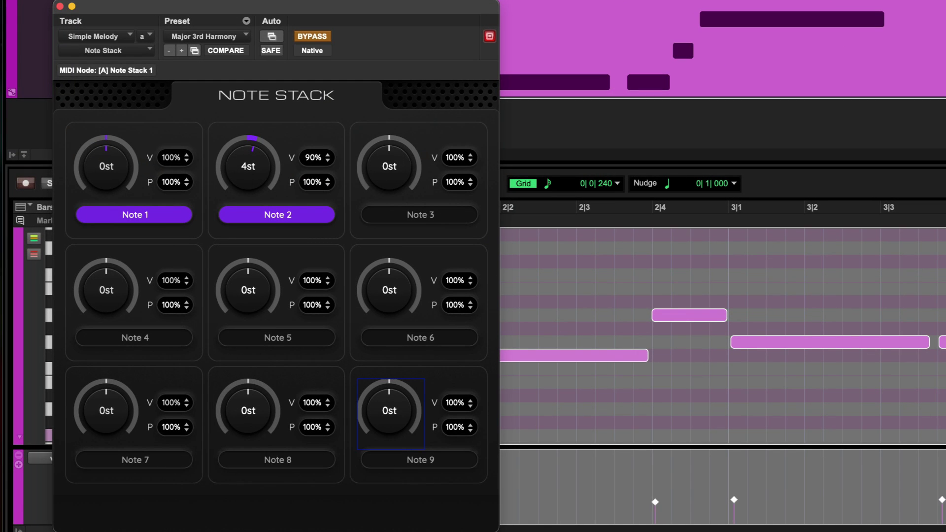
click(311, 38)
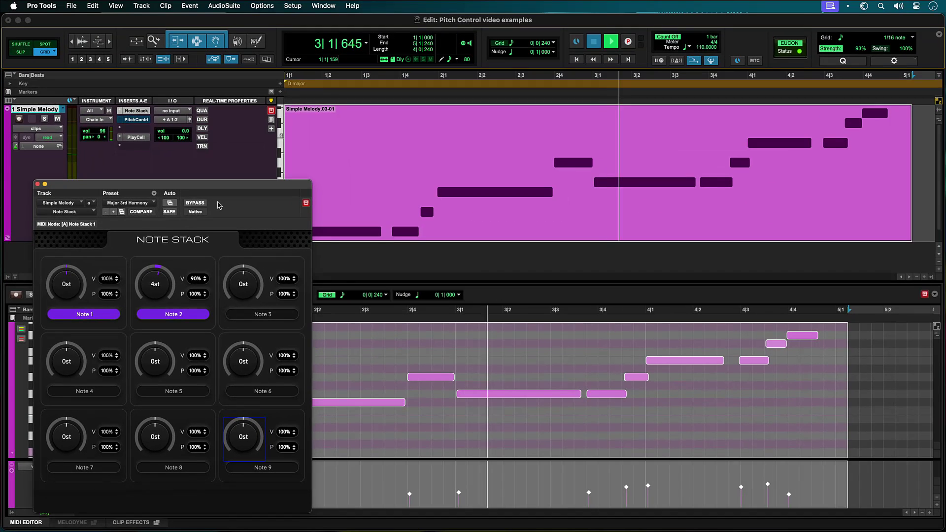
key(space)
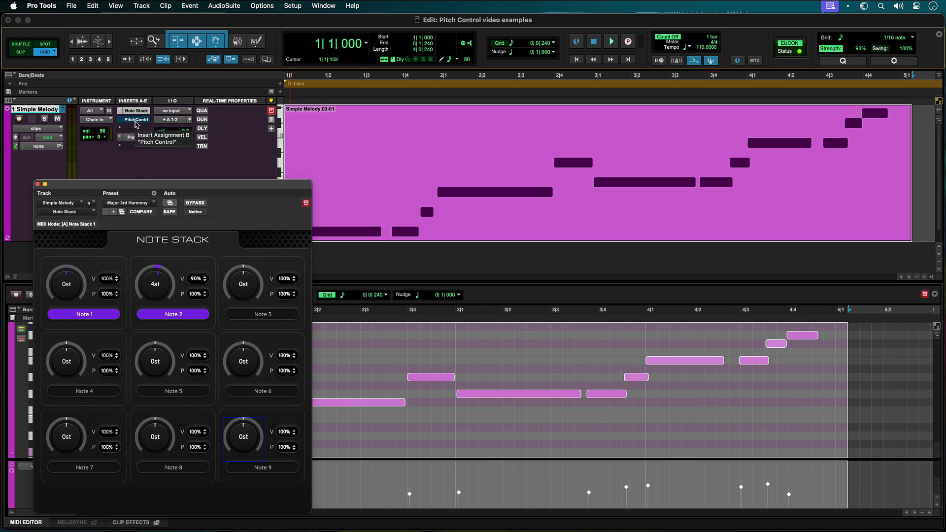
Open the melody's PitchContrl insert, centre its window, and turn its bypass off.
click(137, 124)
drag(130, 14, 461, 195)
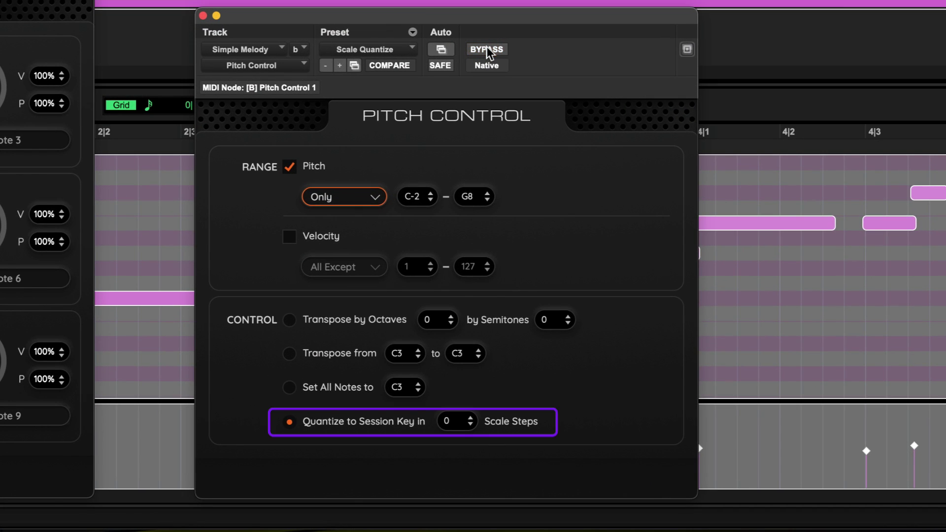
click(486, 46)
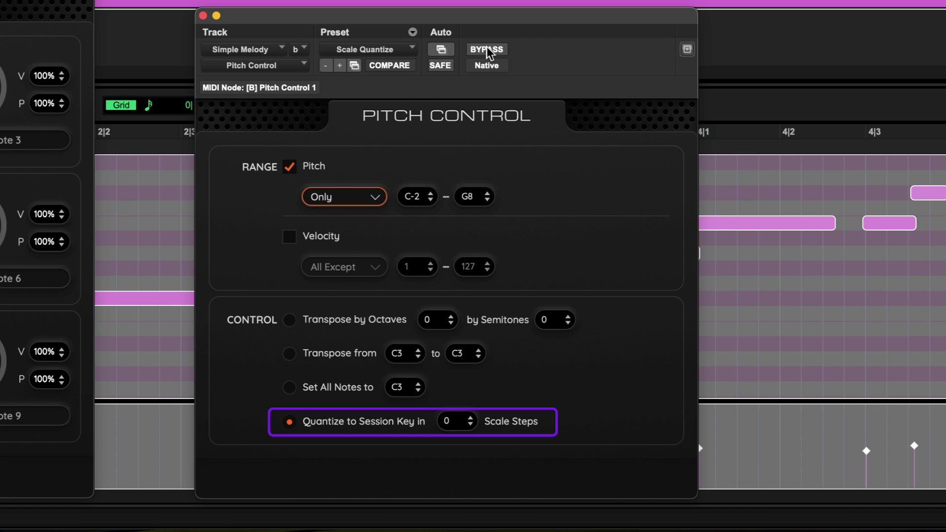